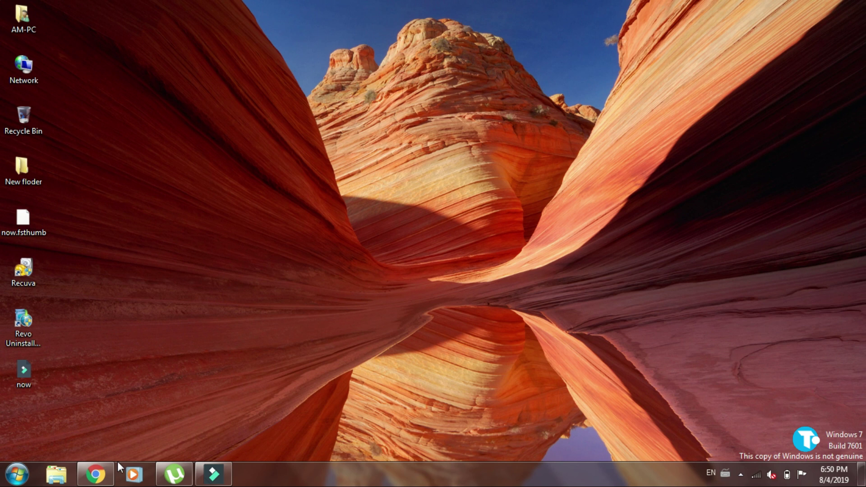
Step: Google 'bluetooth driver for windows 7' in Chrome
{"action": "left_click", "coordinate": [108, 471]}
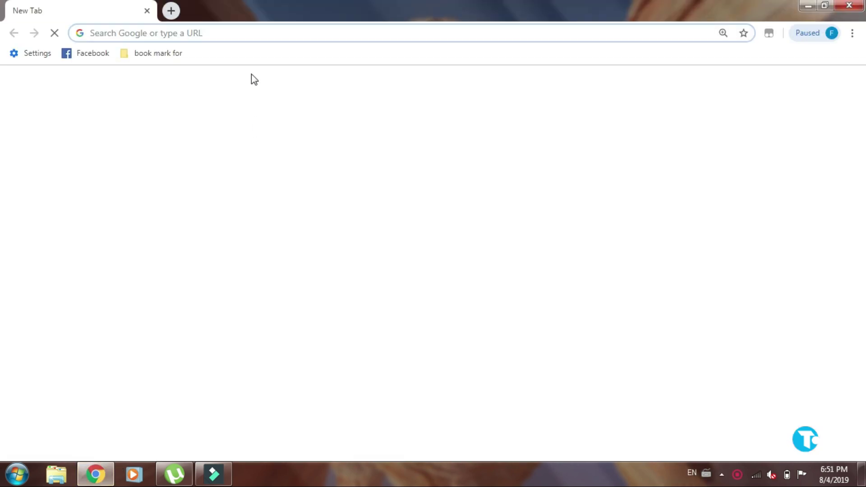
{"action": "type", "text": "bluetoo"}
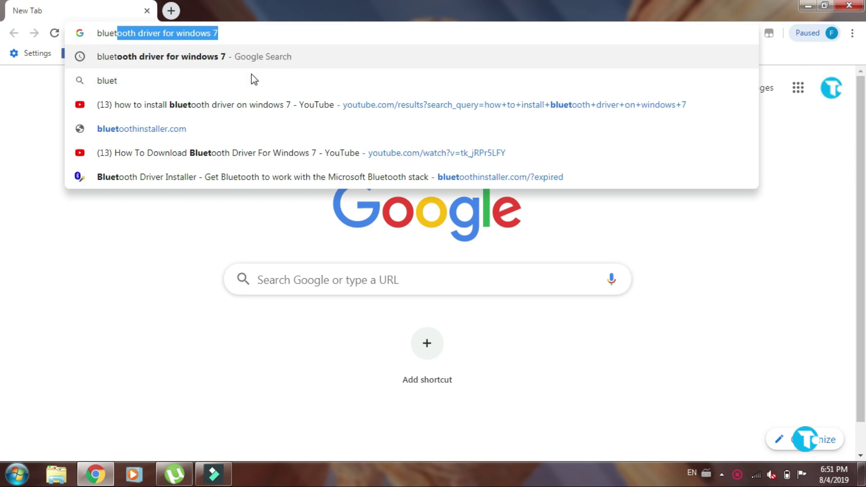
{"action": "type", "text": "th driver fo"}
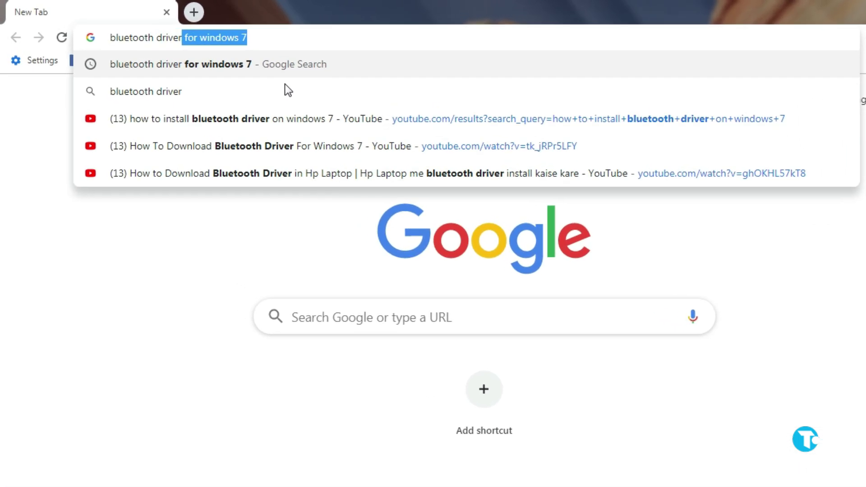
{"action": "type", "text": "r window"}
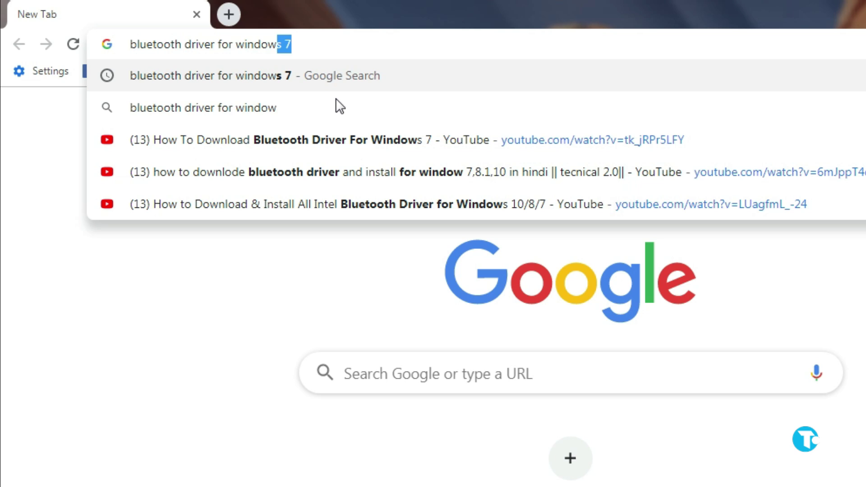
{"action": "type", "text": "s 7"}
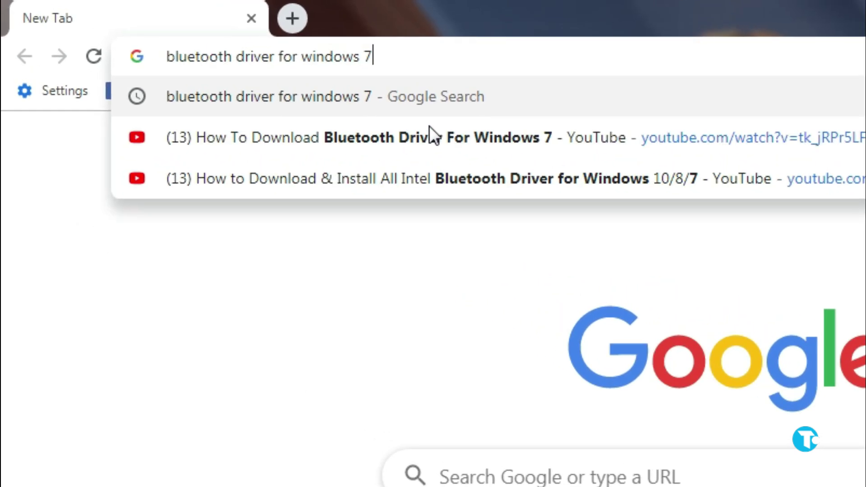
{"action": "key", "text": "Return"}
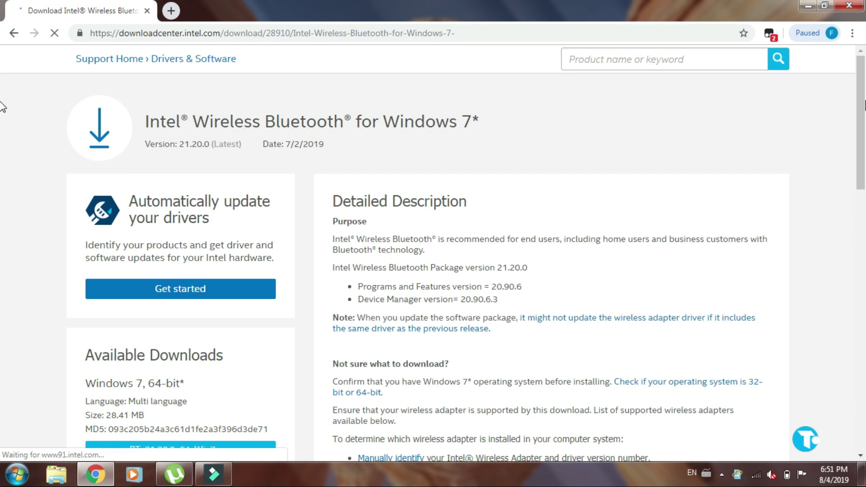
Step: Scroll down to the two installers, BT_21.20.0_64_Win7.exe and BT_21.20.0_32_Win7.exe
{"action": "scroll", "coordinate": [2, 136], "scroll_direction": "down", "scroll_amount": 3}
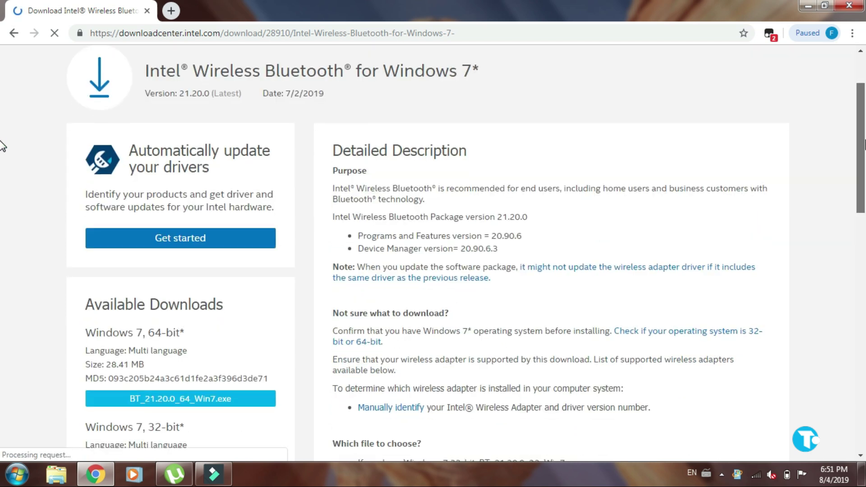
{"action": "scroll", "coordinate": [3, 180], "scroll_direction": "down", "scroll_amount": 1}
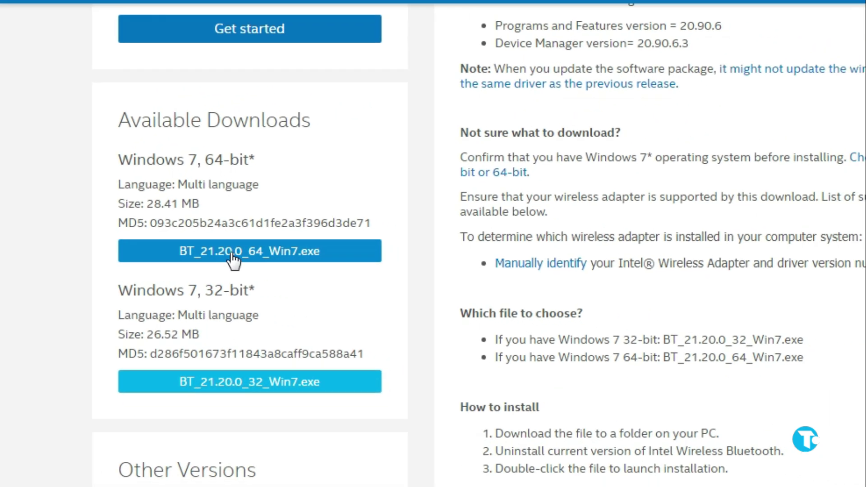
Step: Download BT_21.20.0_64_Win7.exe, accepting Intel's license terms
{"action": "left_click", "coordinate": [359, 246]}
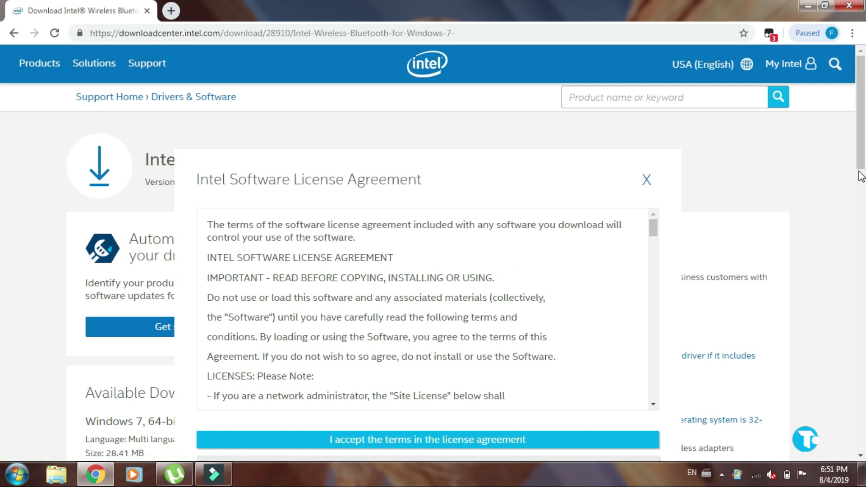
{"action": "left_click_drag", "start_coordinate": [861, 132], "coordinate": [696, 134]}
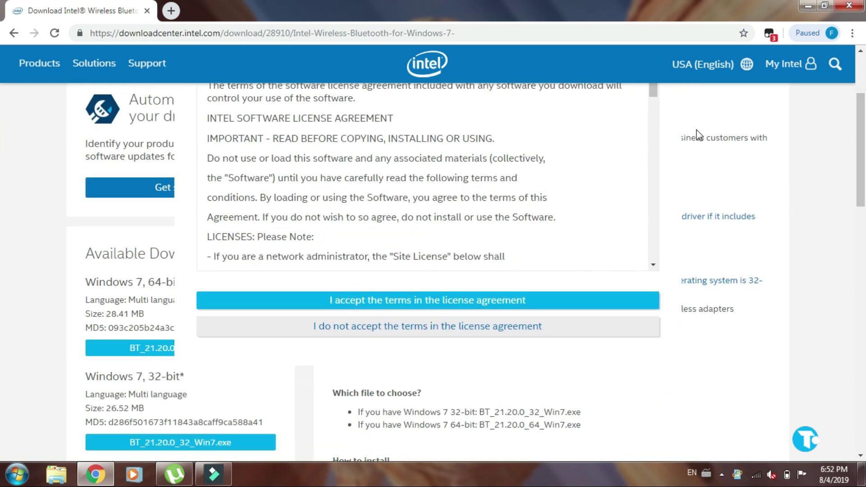
{"action": "left_click_drag", "start_coordinate": [652, 98], "coordinate": [669, 234]}
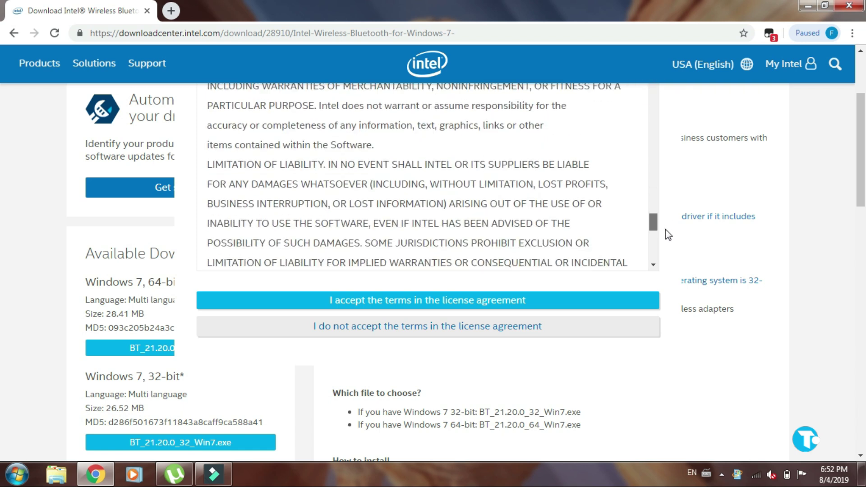
{"action": "left_click", "coordinate": [408, 305]}
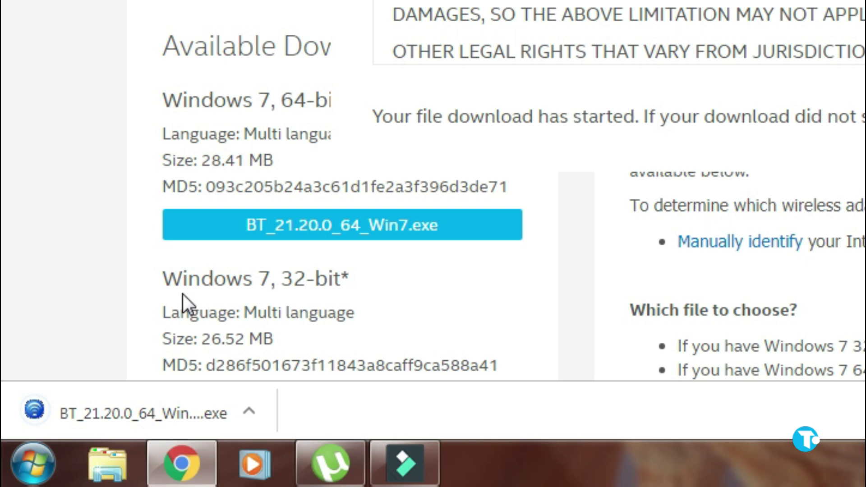
Step: Launch the downloaded Bluetooth installer and get past its welcome page
{"action": "left_click", "coordinate": [225, 419]}
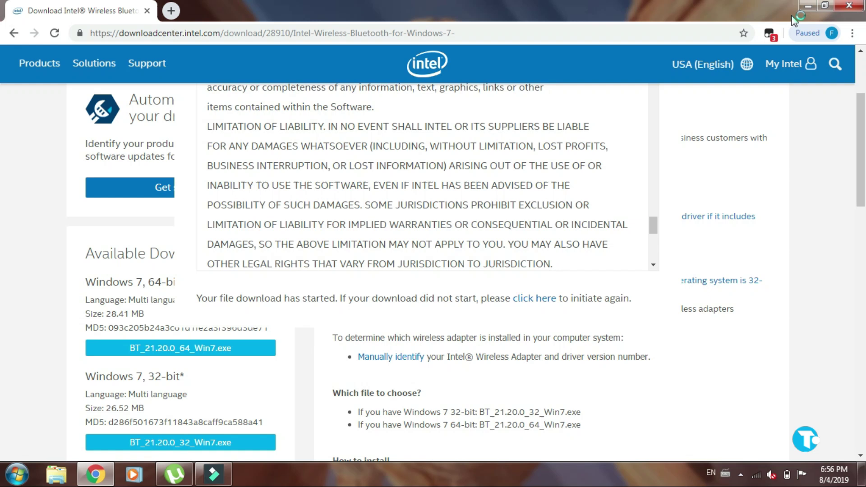
{"action": "left_click", "coordinate": [806, 6]}
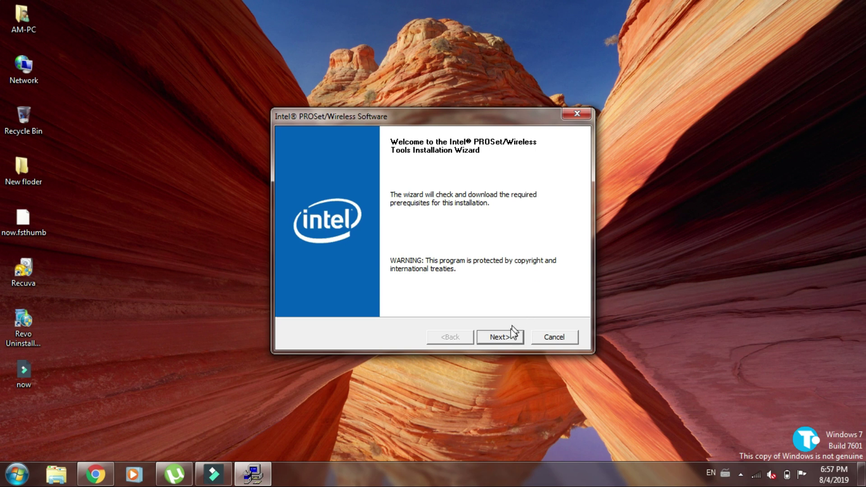
{"action": "left_click", "coordinate": [511, 333]}
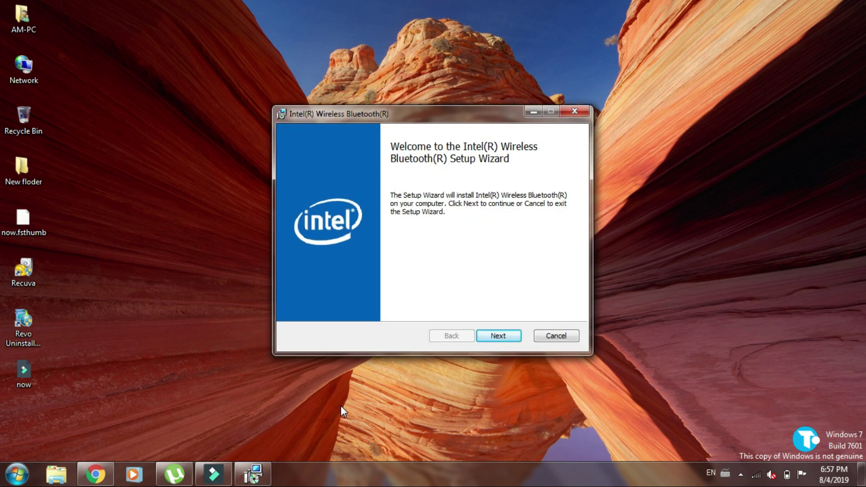
Step: Accept the license and install into the default C:\Program Files (x86)\Intel\Bluetooth\ folder
{"action": "left_click", "coordinate": [510, 337]}
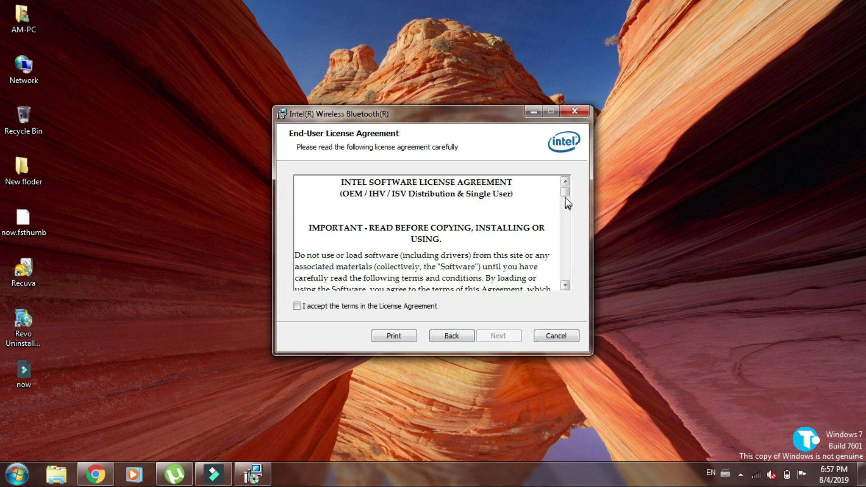
{"action": "left_click_drag", "start_coordinate": [564, 193], "coordinate": [556, 110]}
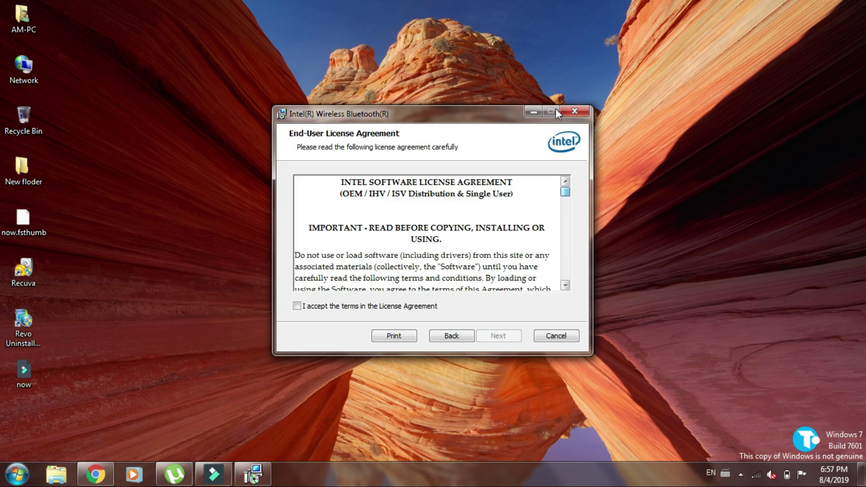
{"action": "left_click", "coordinate": [297, 306]}
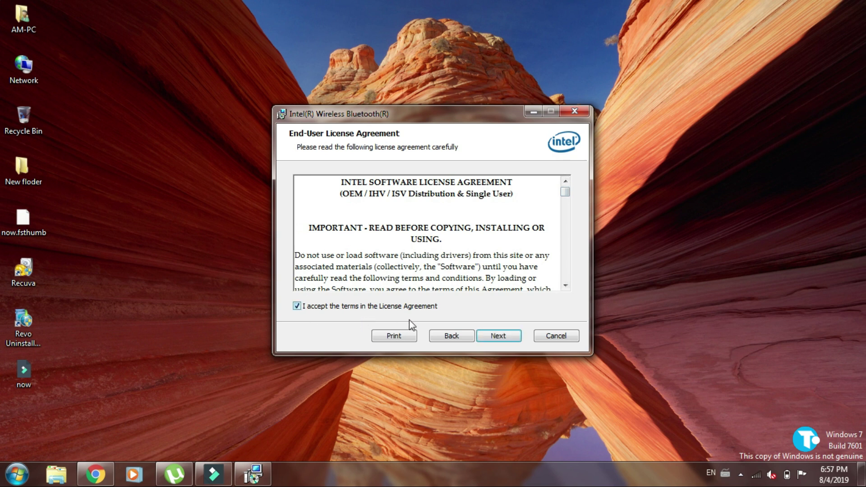
{"action": "left_click", "coordinate": [495, 339]}
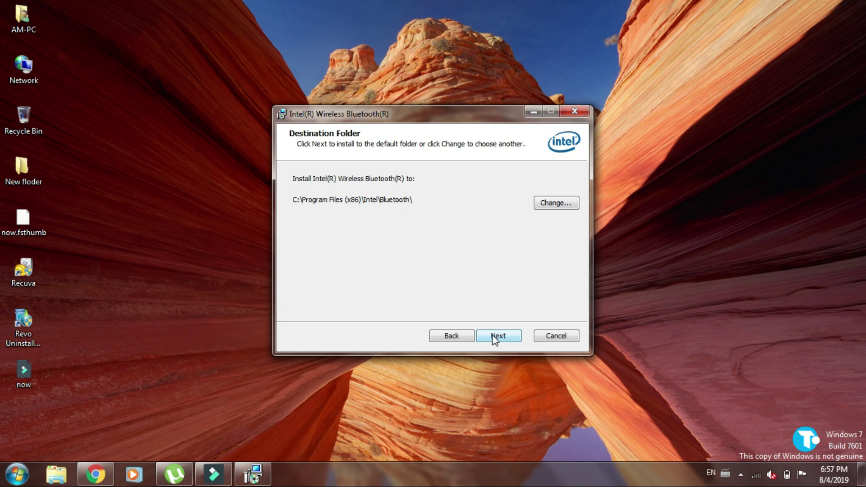
{"action": "left_click", "coordinate": [495, 340]}
{"action": "left_click", "coordinate": [495, 340]}
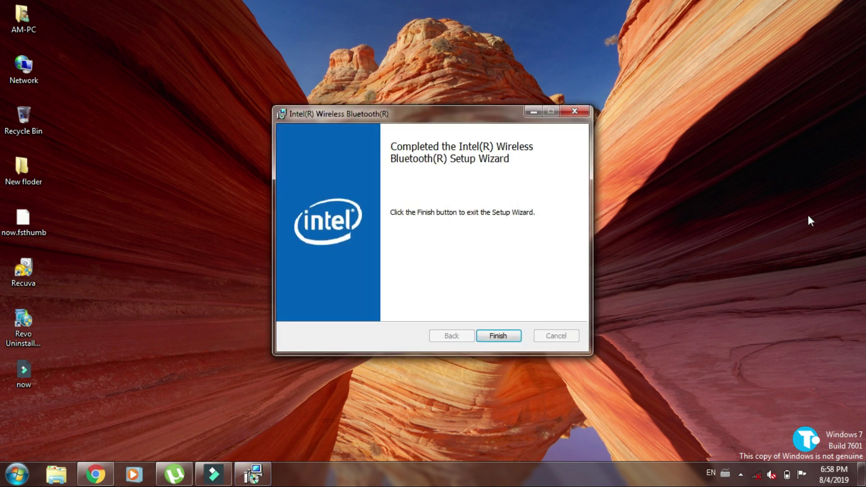
Step: Finish the completed Intel Wireless Bluetooth Setup wizard
{"action": "left_click", "coordinate": [506, 334]}
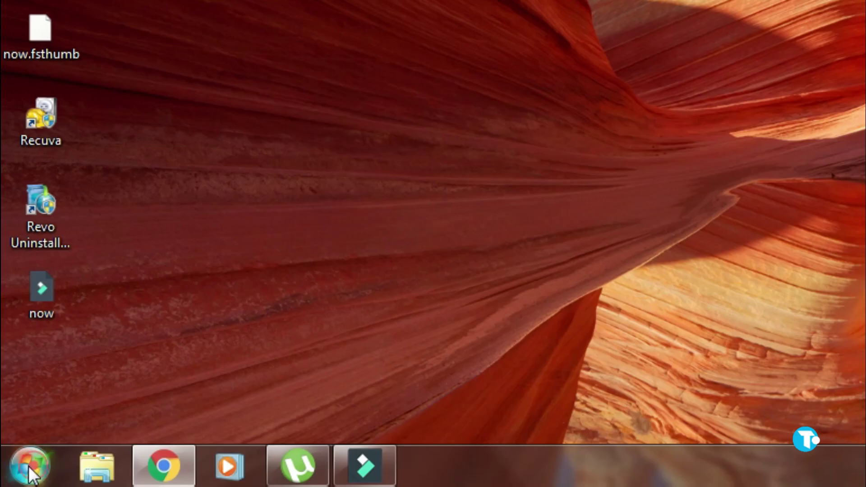
Step: Open the Windows folder on Local Disk (C:) via Computer
{"action": "left_click", "coordinate": [17, 473]}
{"action": "left_click", "coordinate": [363, 145]}
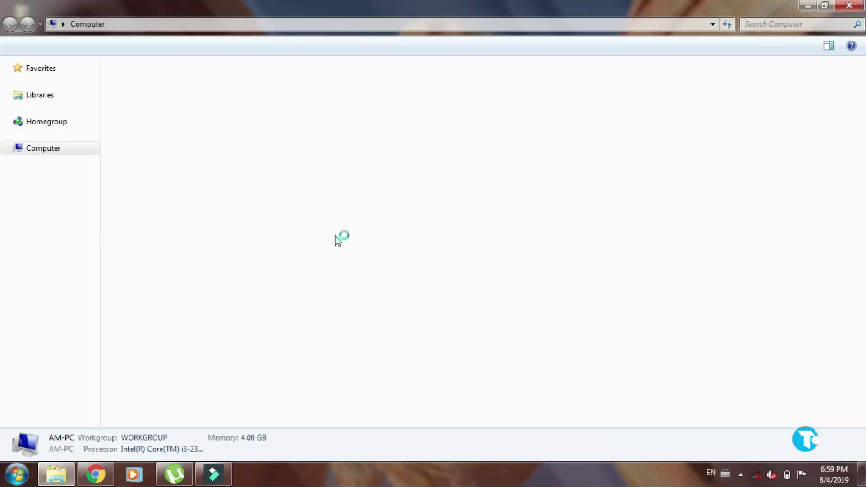
{"action": "double_click", "coordinate": [243, 105]}
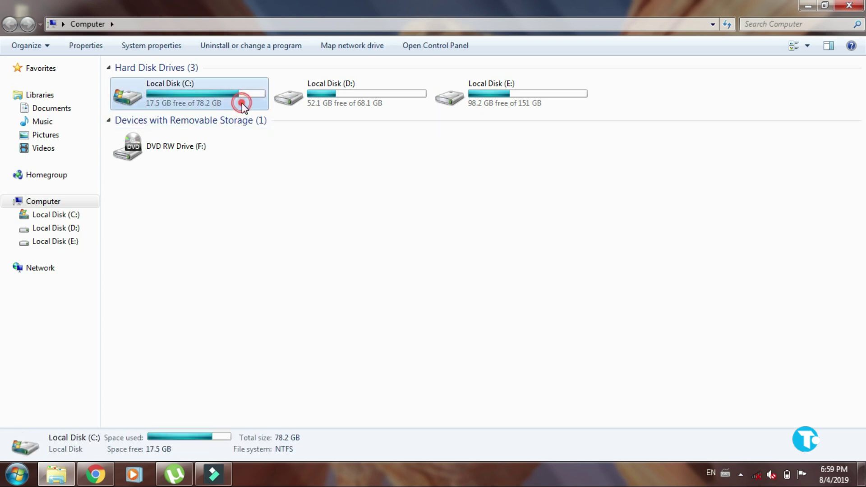
{"action": "double_click", "coordinate": [158, 82]}
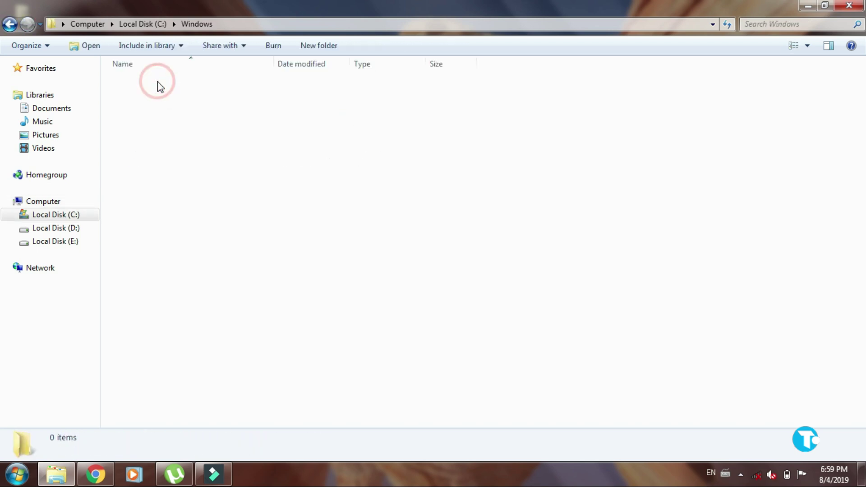
Step: Find and open the System32 folder inside C:\Windows
{"action": "key", "text": "s"}
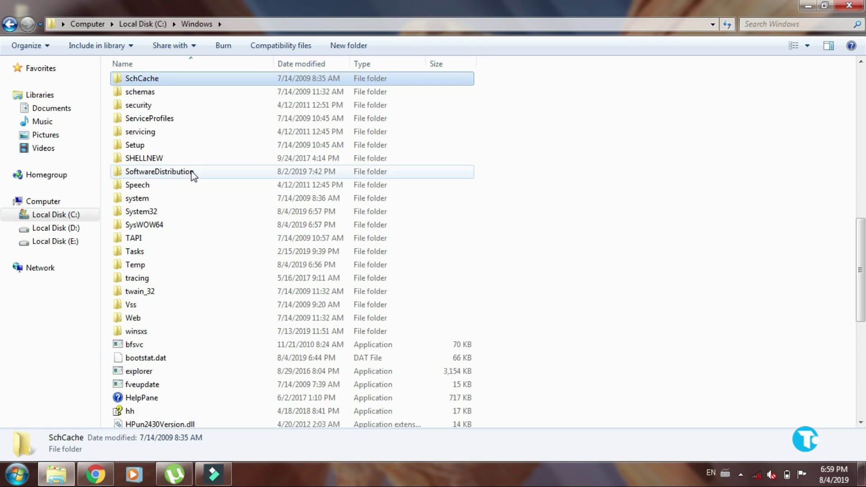
{"action": "key", "text": "Down"}
{"action": "key", "text": "Down"}
{"action": "key", "text": "Down"}
{"action": "key", "text": "Down"}
{"action": "left_click", "coordinate": [149, 199]}
{"action": "scroll", "coordinate": [142, 216], "scroll_direction": "up", "scroll_amount": 5}
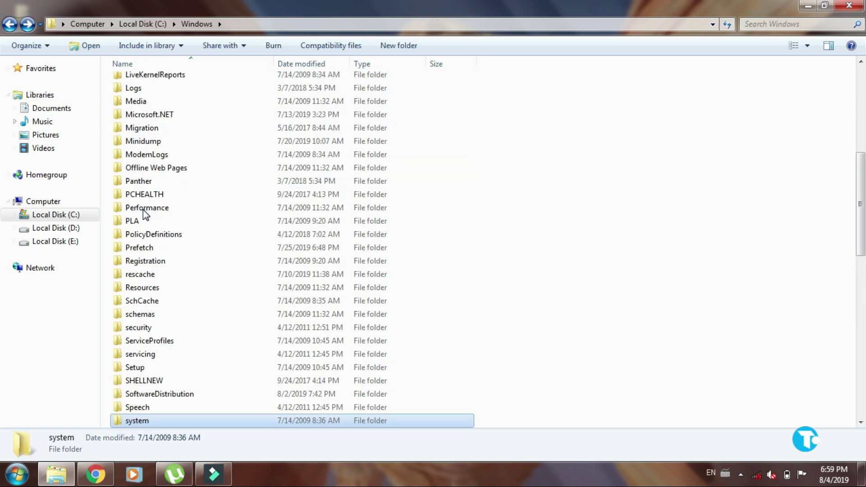
{"action": "type", "text": "system32"}
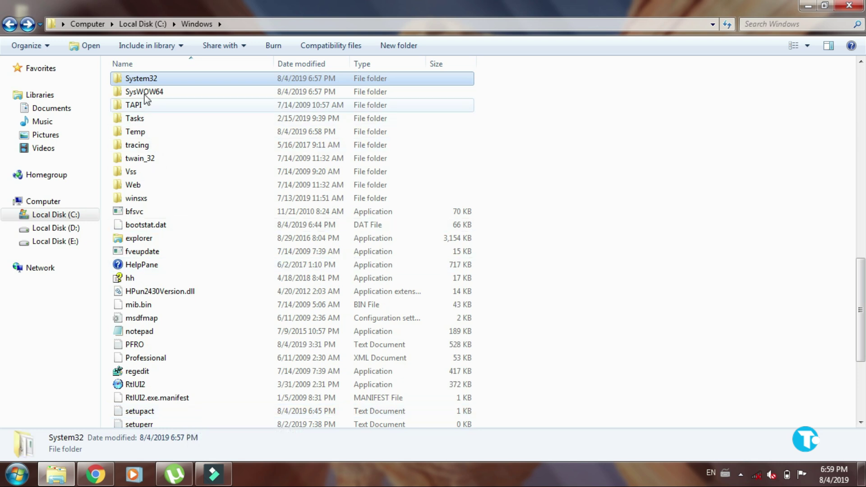
{"action": "double_click", "coordinate": [144, 79]}
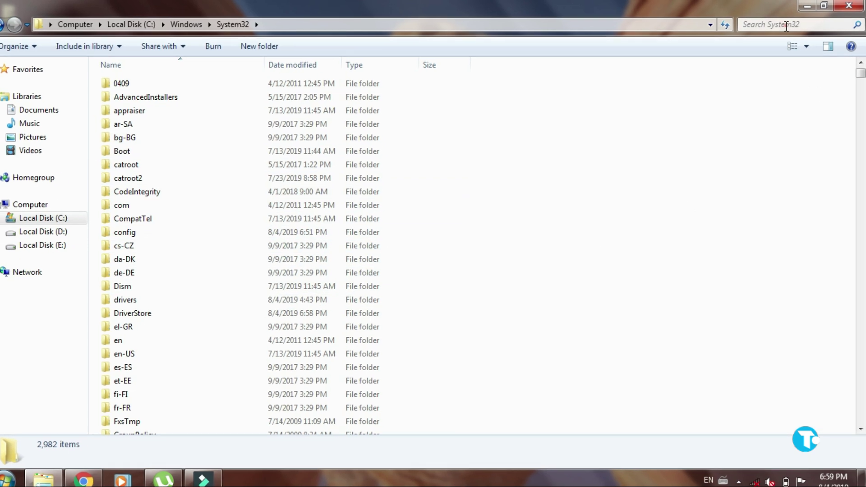
Step: Search System32 for fsquirt and select the last fsquirt application result
{"action": "left_click", "coordinate": [786, 26]}
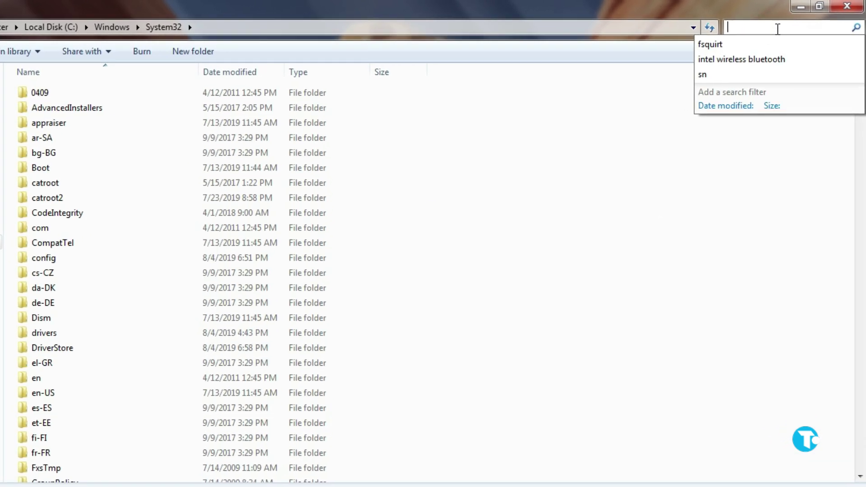
{"action": "type", "text": "fs"}
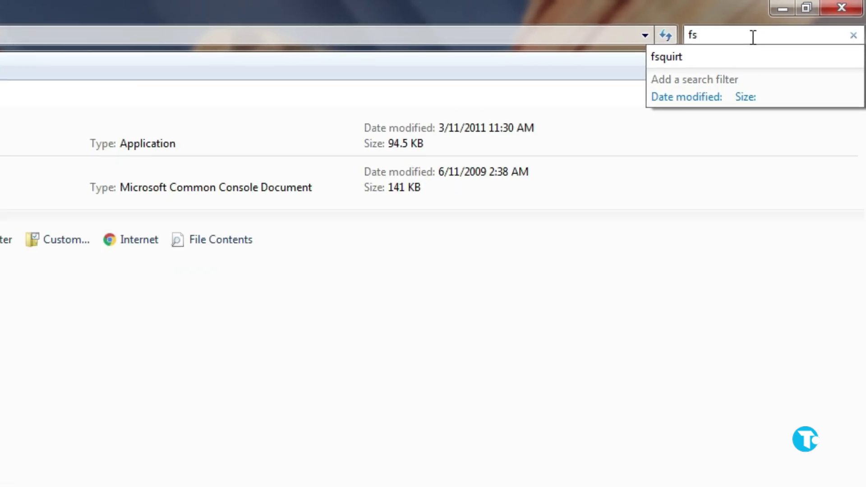
{"action": "type", "text": "q"}
{"action": "type", "text": "io"}
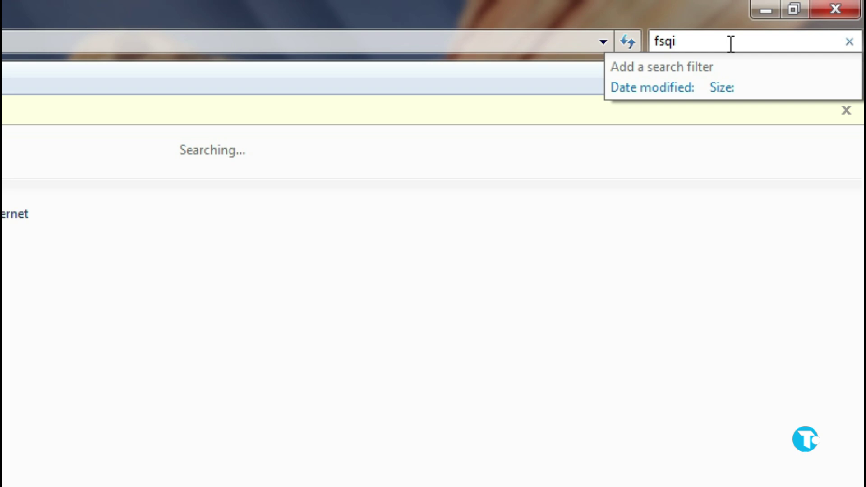
{"action": "key", "text": "BackSpace"}
{"action": "key", "text": "BackSpace"}
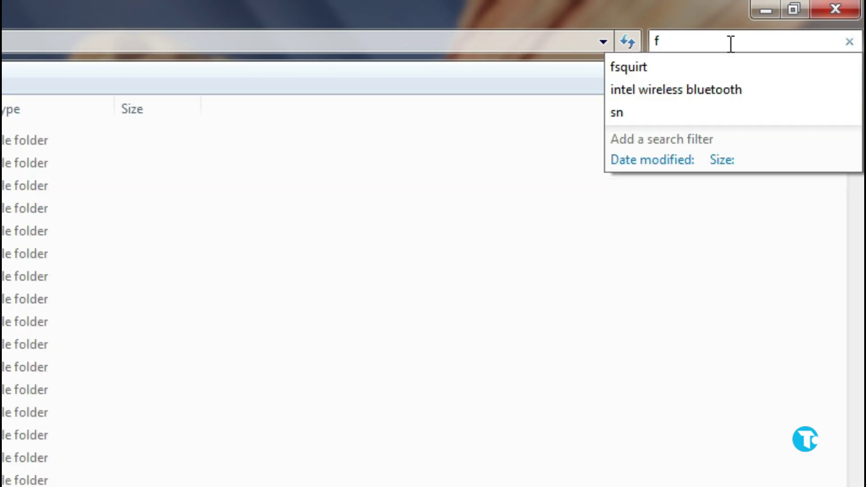
{"action": "type", "text": "squirt"}
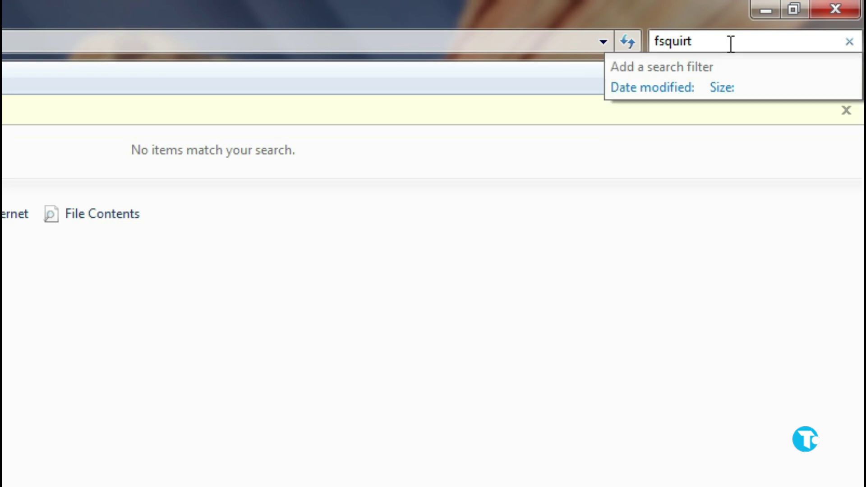
{"action": "key", "text": "Return"}
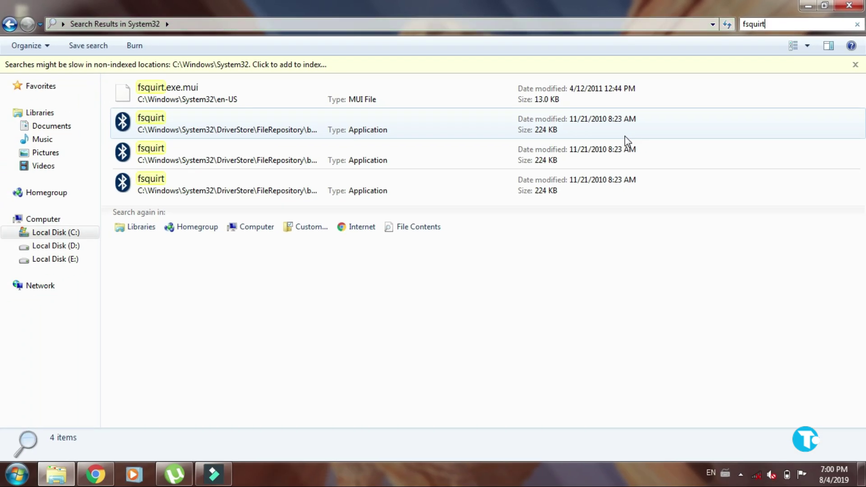
{"action": "left_click", "coordinate": [145, 186]}
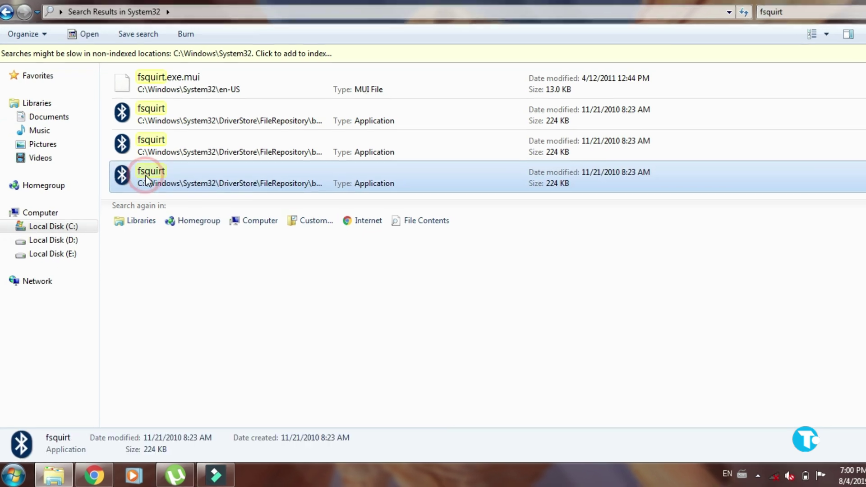
Step: Copy fsquirt from the search results, paste it on the desktop, and move it next to AM-PC
{"action": "right_click", "coordinate": [145, 181]}
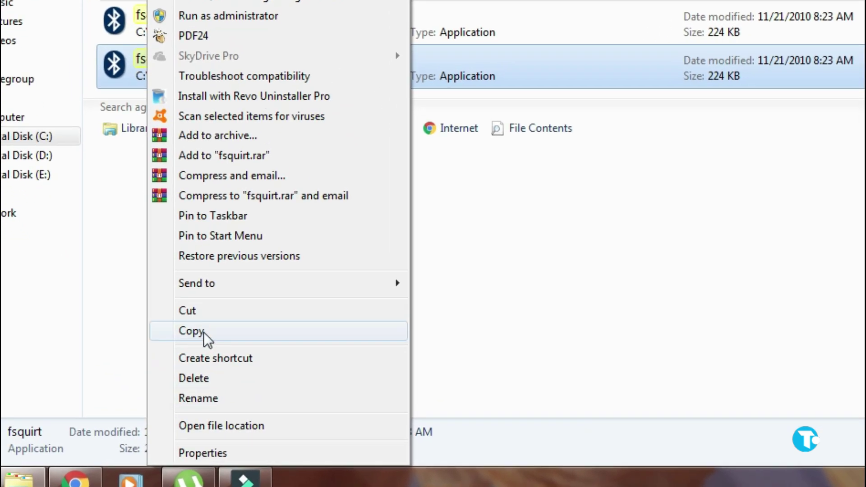
{"action": "left_click", "coordinate": [201, 332]}
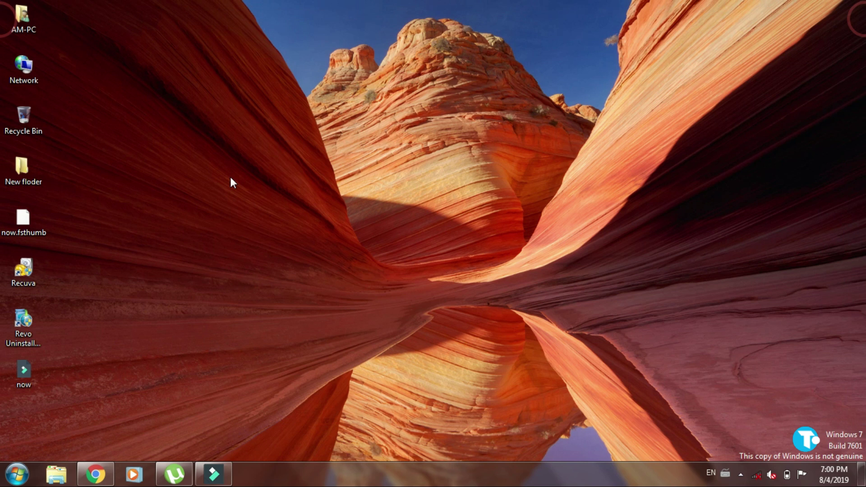
{"action": "left_click", "coordinate": [62, 193]}
{"action": "right_click", "coordinate": [61, 192]}
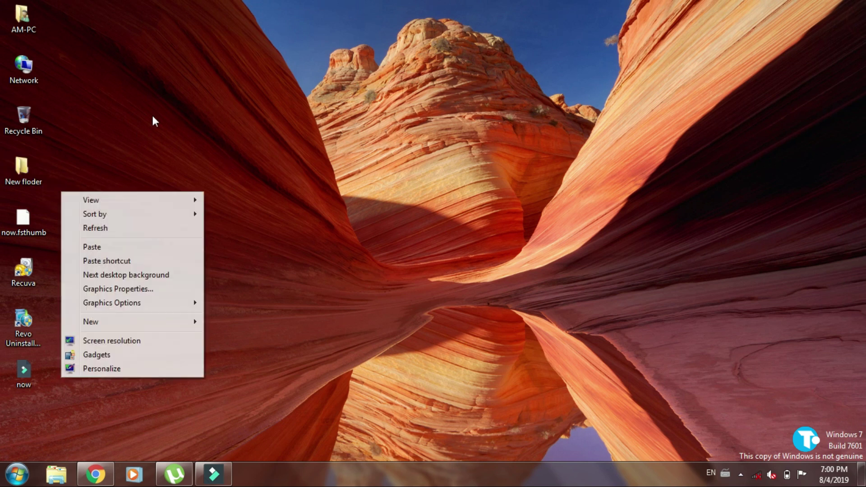
{"action": "left_click", "coordinate": [111, 156]}
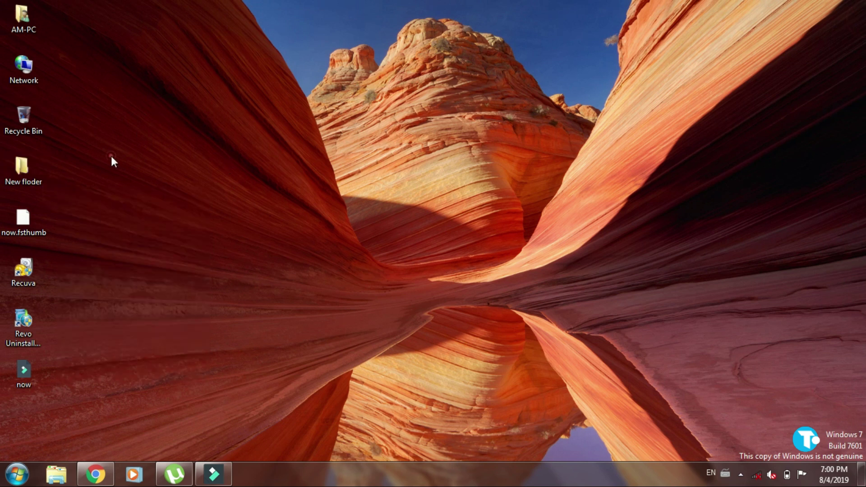
{"action": "right_click", "coordinate": [111, 156]}
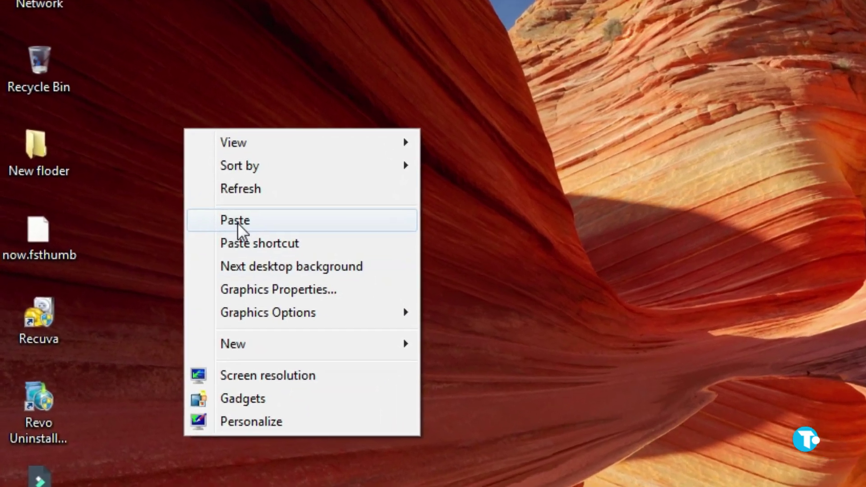
{"action": "left_click", "coordinate": [186, 216]}
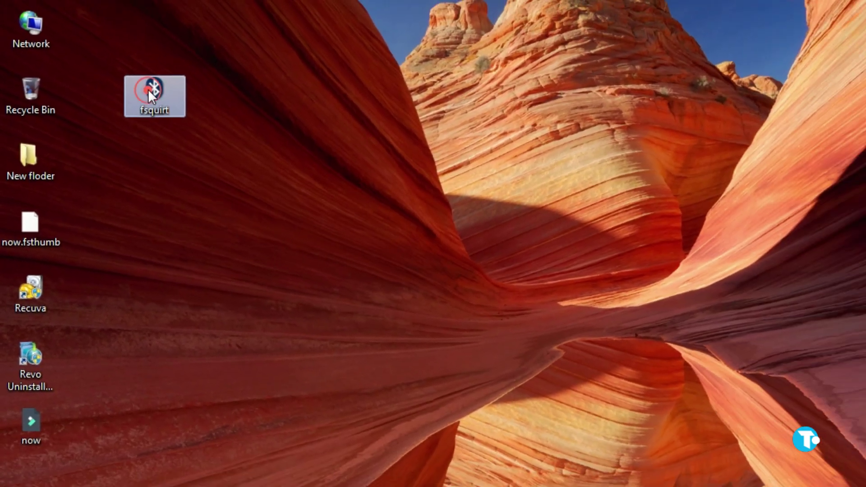
{"action": "left_click_drag", "start_coordinate": [164, 77], "coordinate": [59, 23]}
{"action": "left_click", "coordinate": [107, 79]}
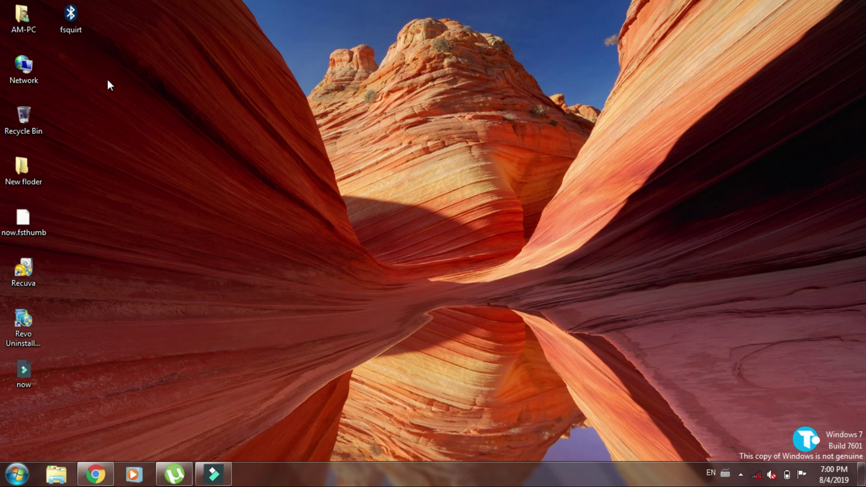
Step: Run the desktop fsquirt copy and choose Send files in Bluetooth File Transfer
{"action": "double_click", "coordinate": [77, 30]}
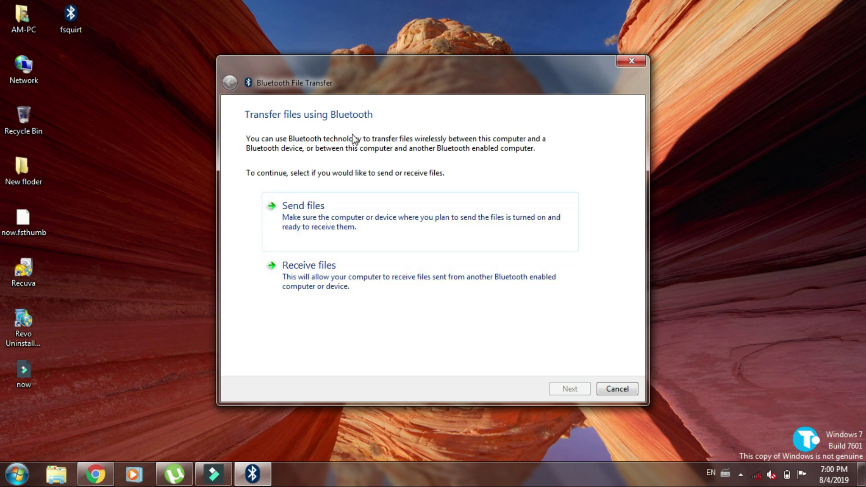
{"action": "left_click", "coordinate": [329, 208]}
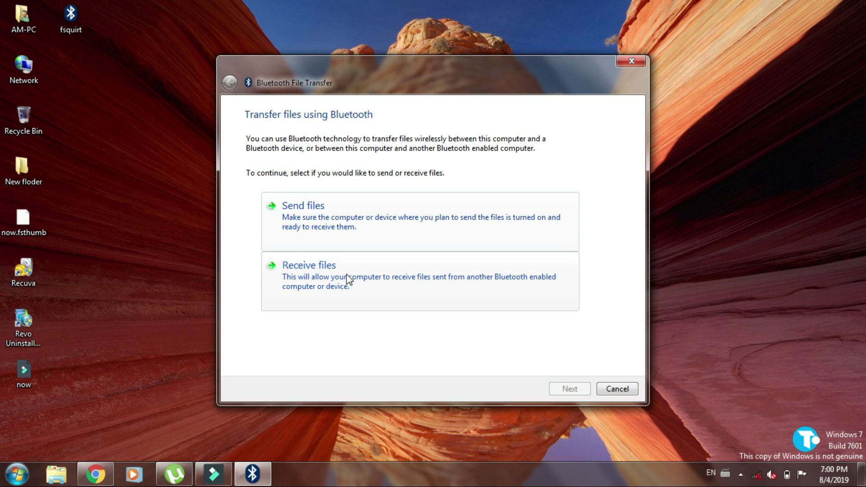